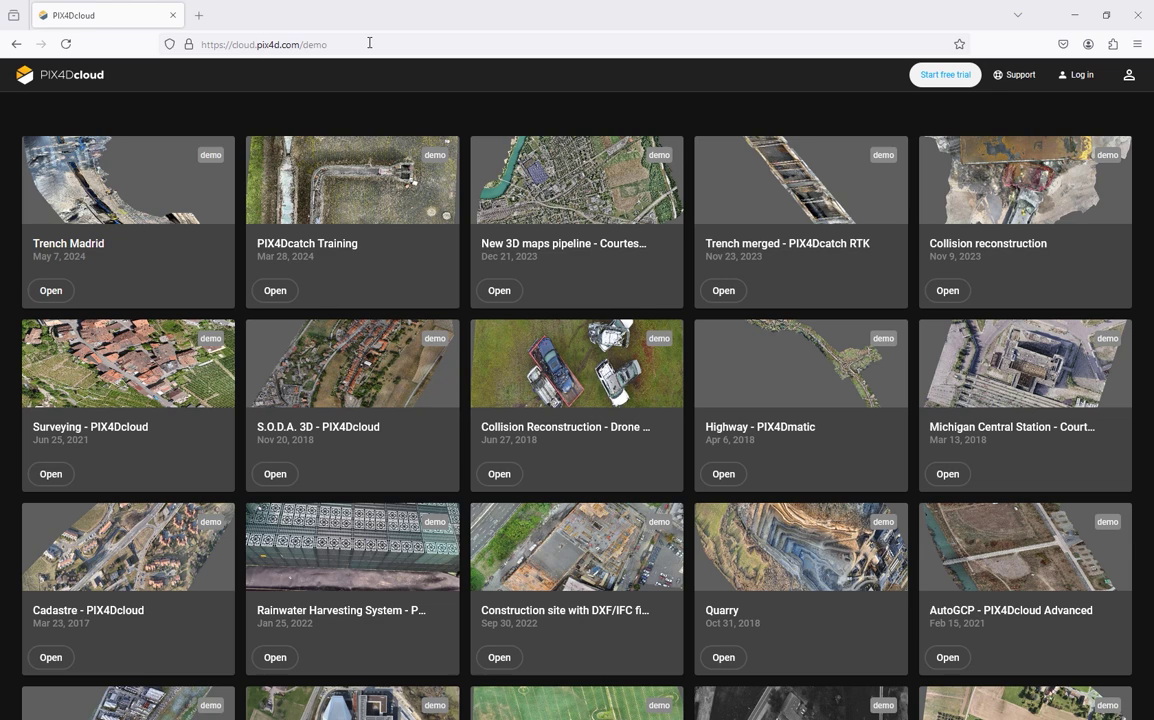
Log in to the account and create a new dataset named Demo set to upload and process images.
key("ctrl")
left_click(1078, 75)
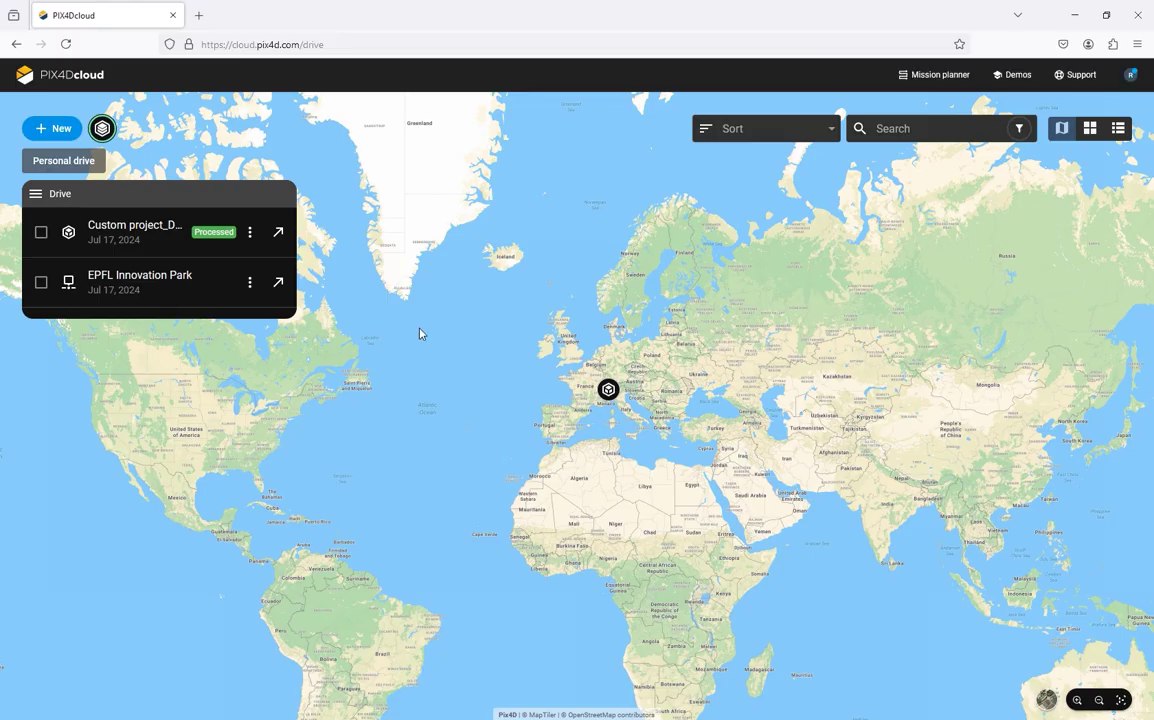
left_click(69, 140)
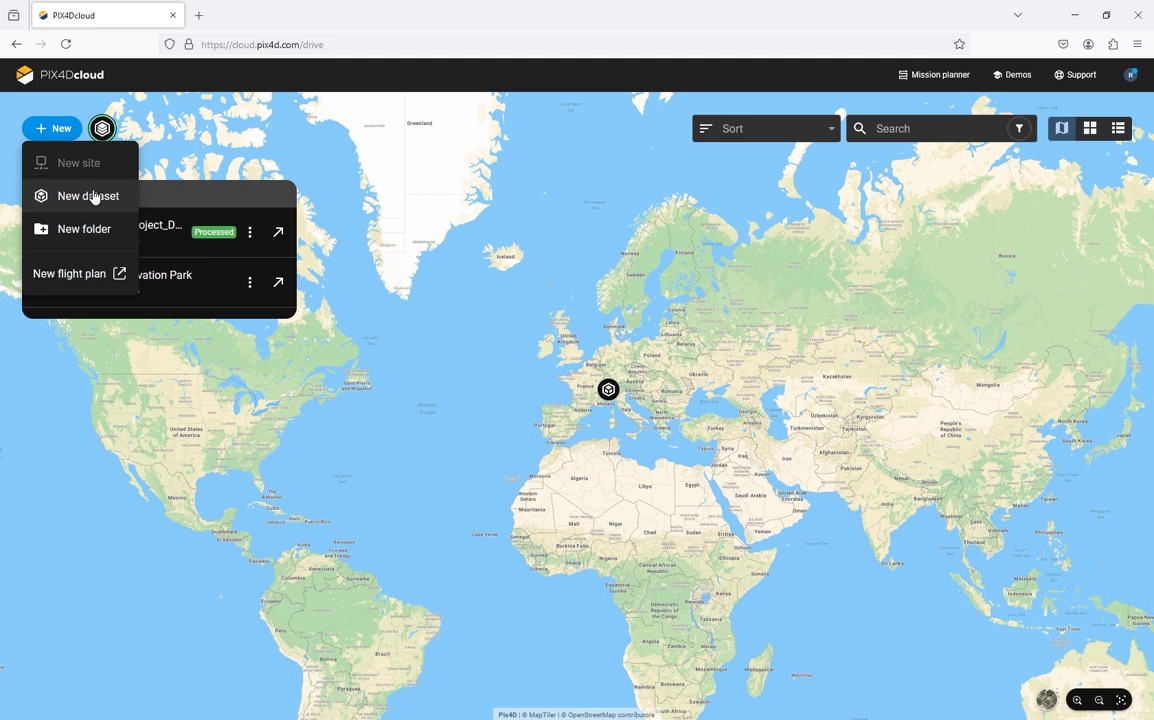
left_click(88, 196)
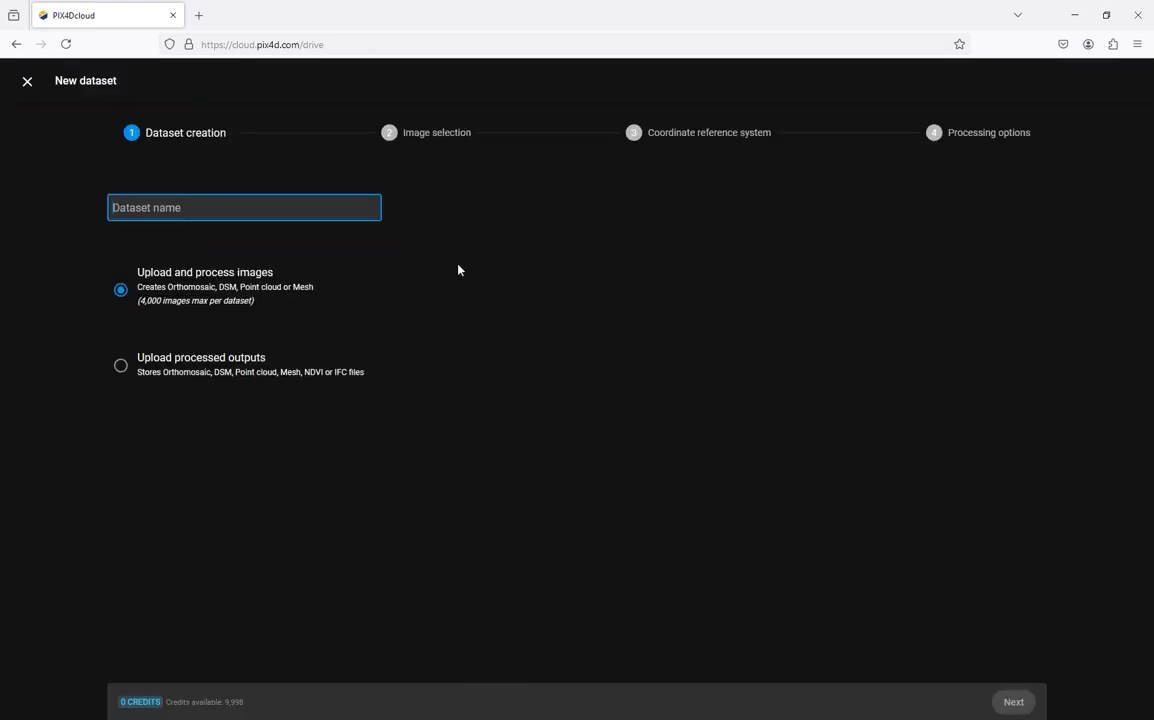
type("Demo")
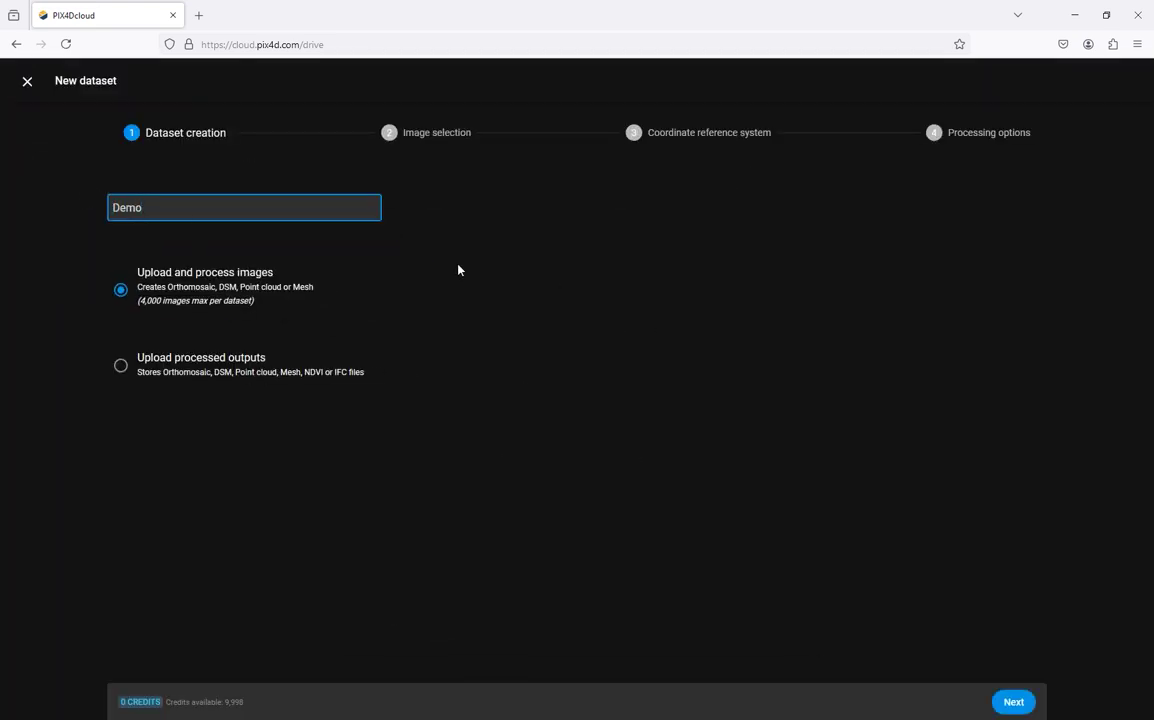
left_click(268, 291)
left_click(1010, 704)
left_click(1010, 704)
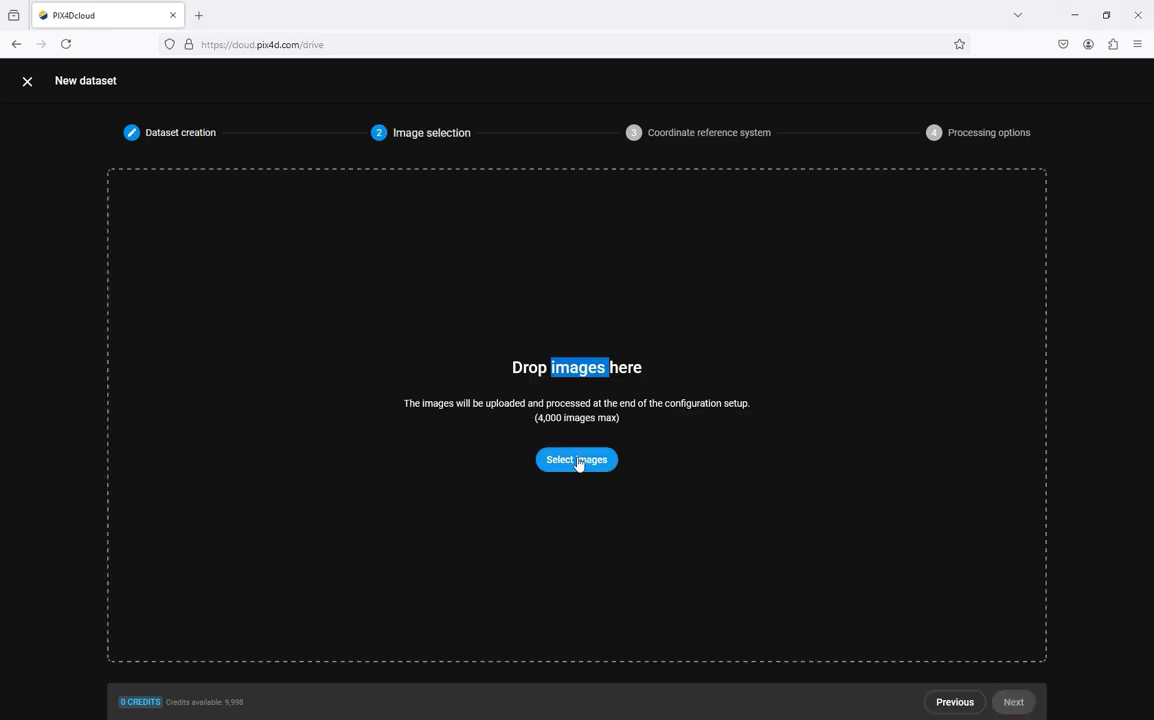
Add all the JPG images from the 01_Images folder to the dataset and continue to the coordinate reference system.
left_click(578, 462)
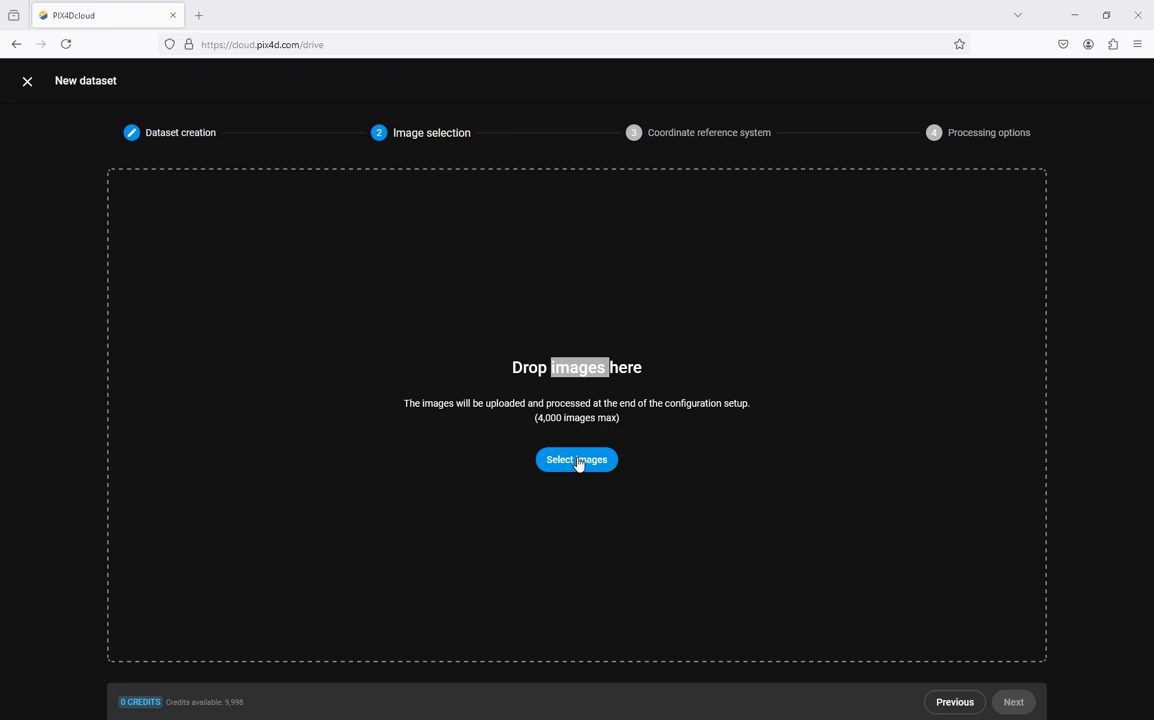
left_click(161, 170)
key("ctrl+a")
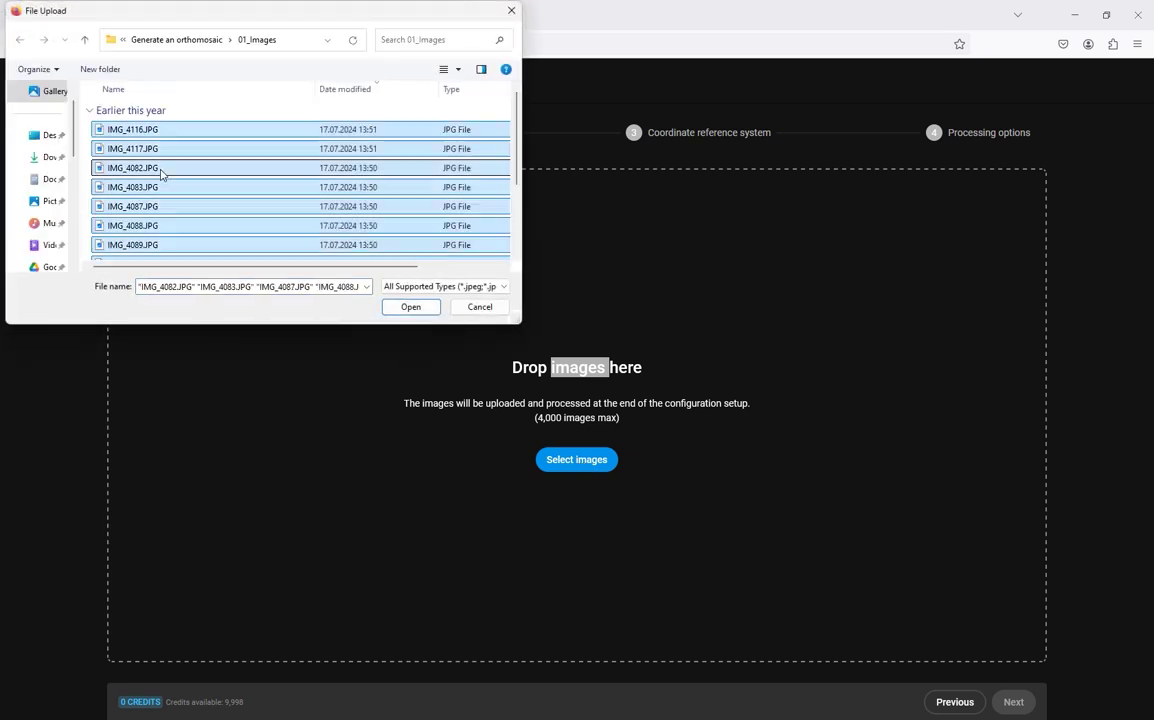
left_click(425, 312)
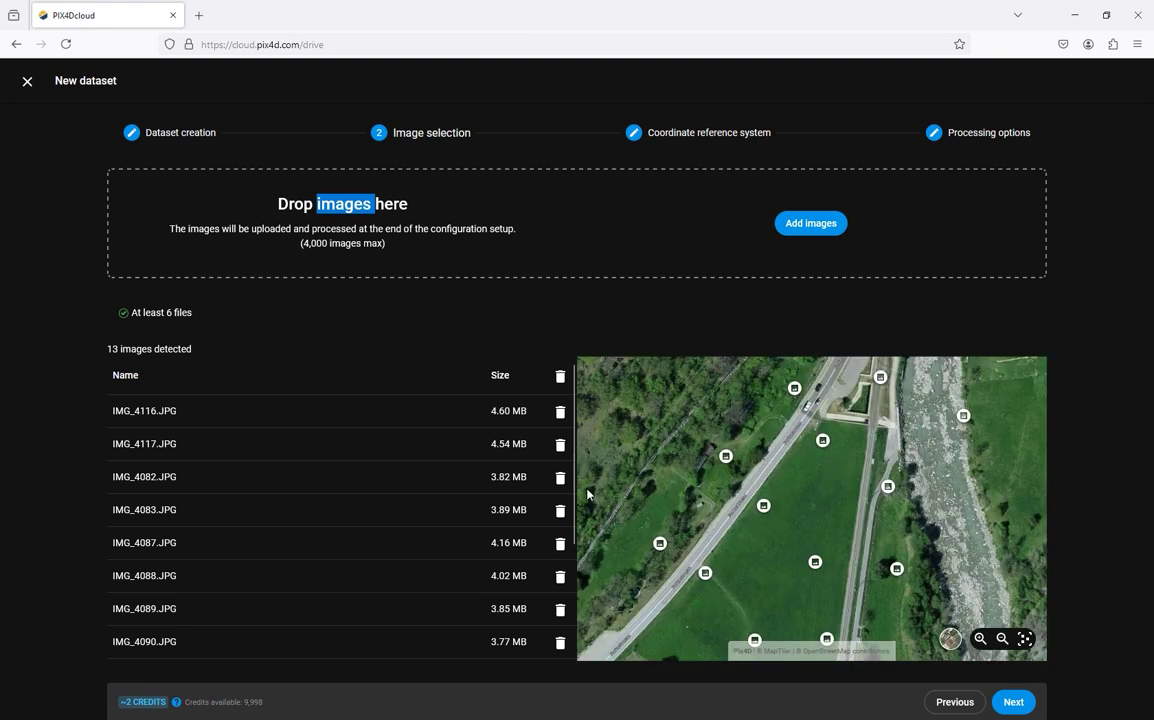
left_click(399, 527)
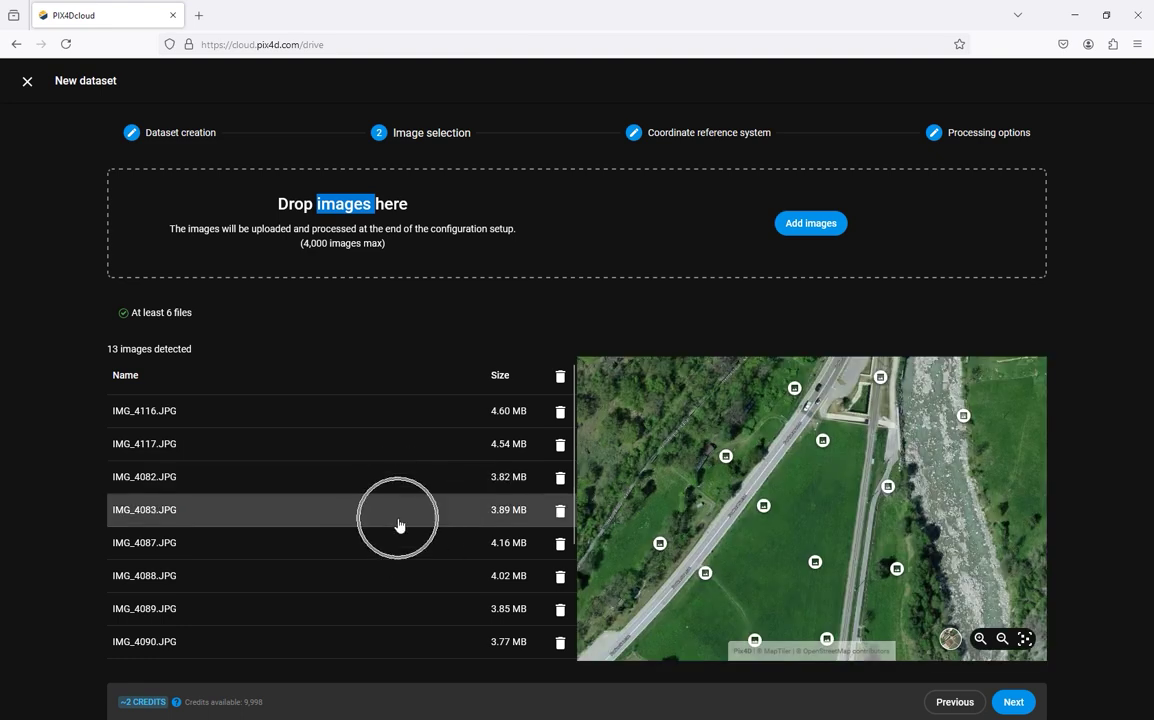
left_click(781, 529)
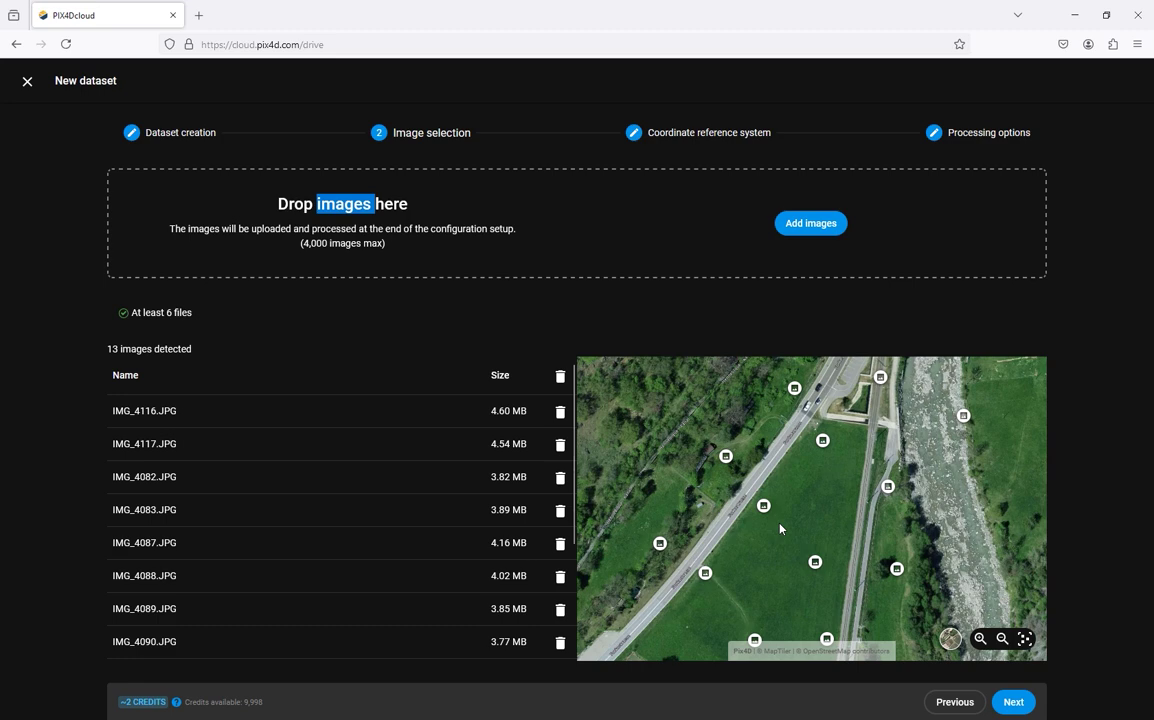
left_click(274, 709)
left_click(1010, 703)
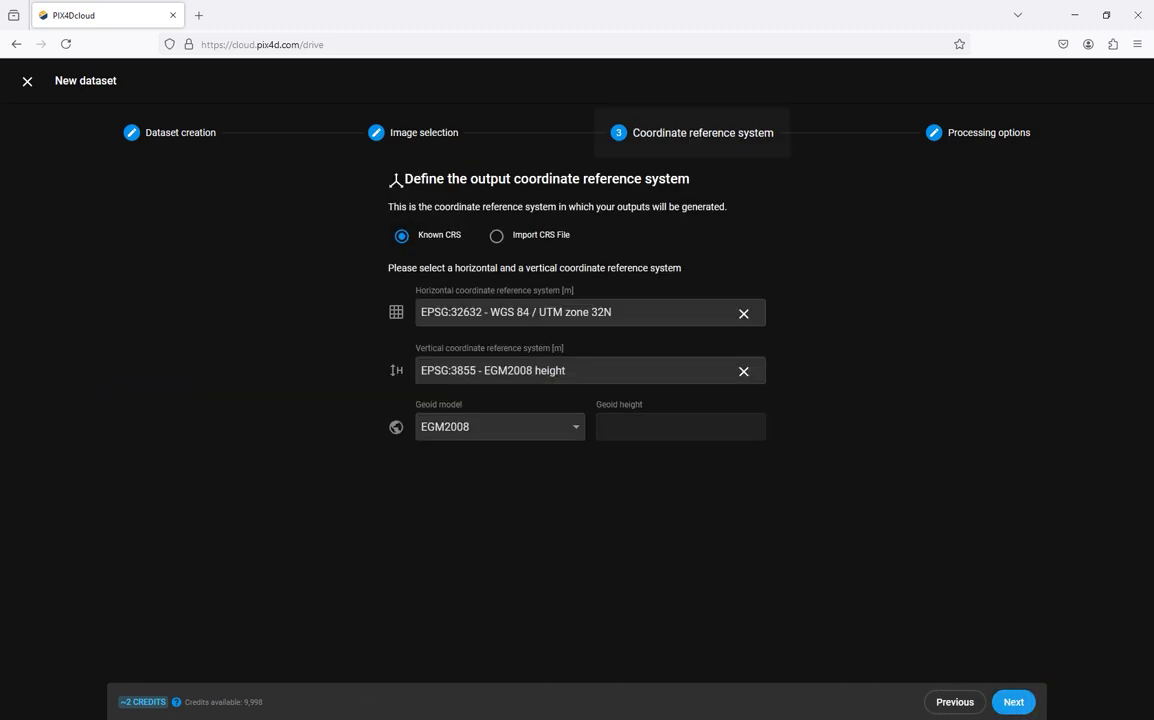
Set the output coordinate system to EPSG:2056 CH1903+ / LV95 horizontally and EPSG:5729 LHN95 height vertically, and continue.
left_click(590, 312)
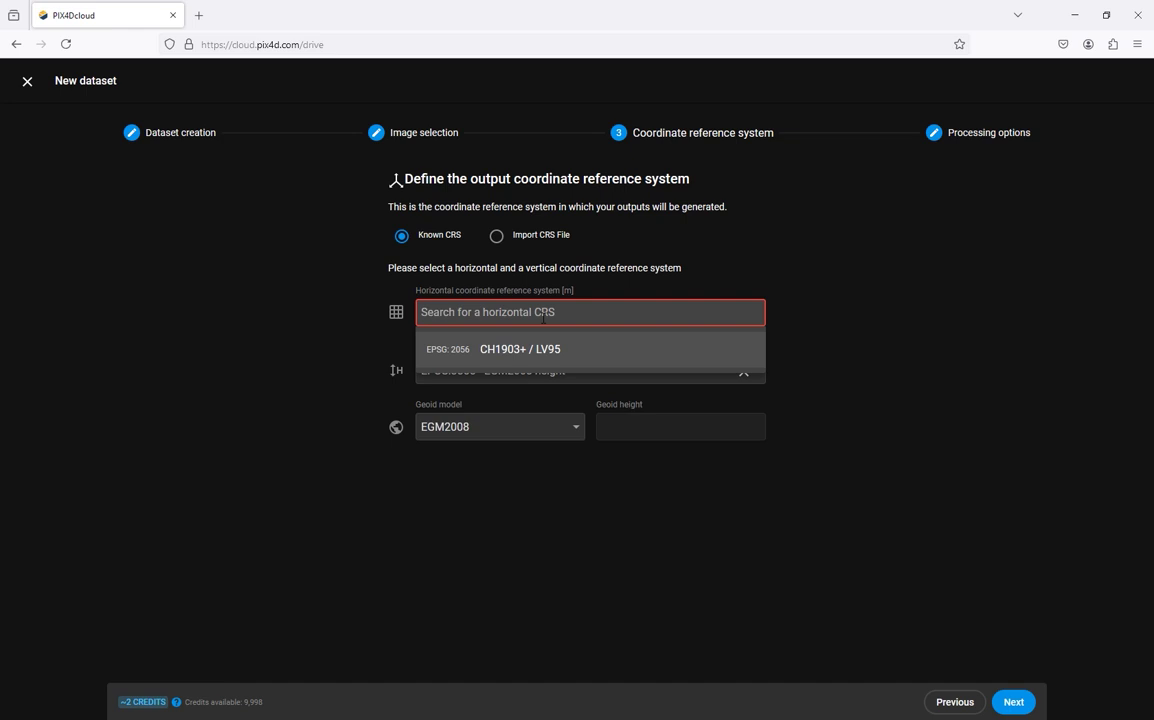
type("2056")
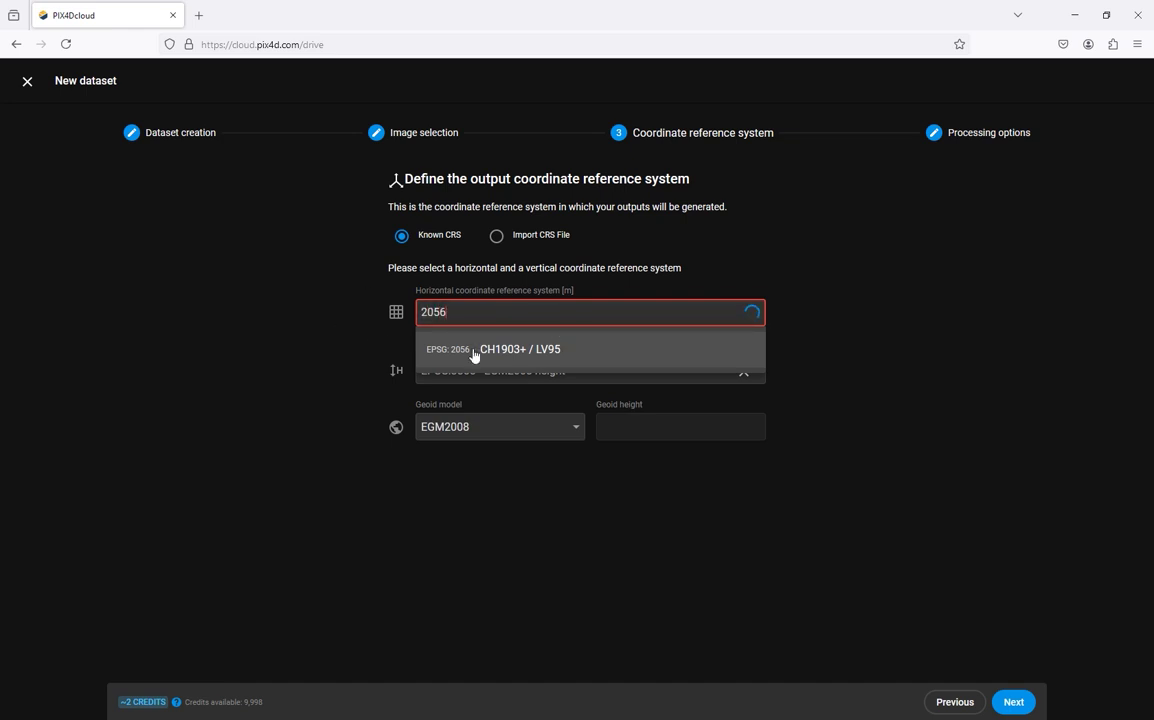
left_click(476, 351)
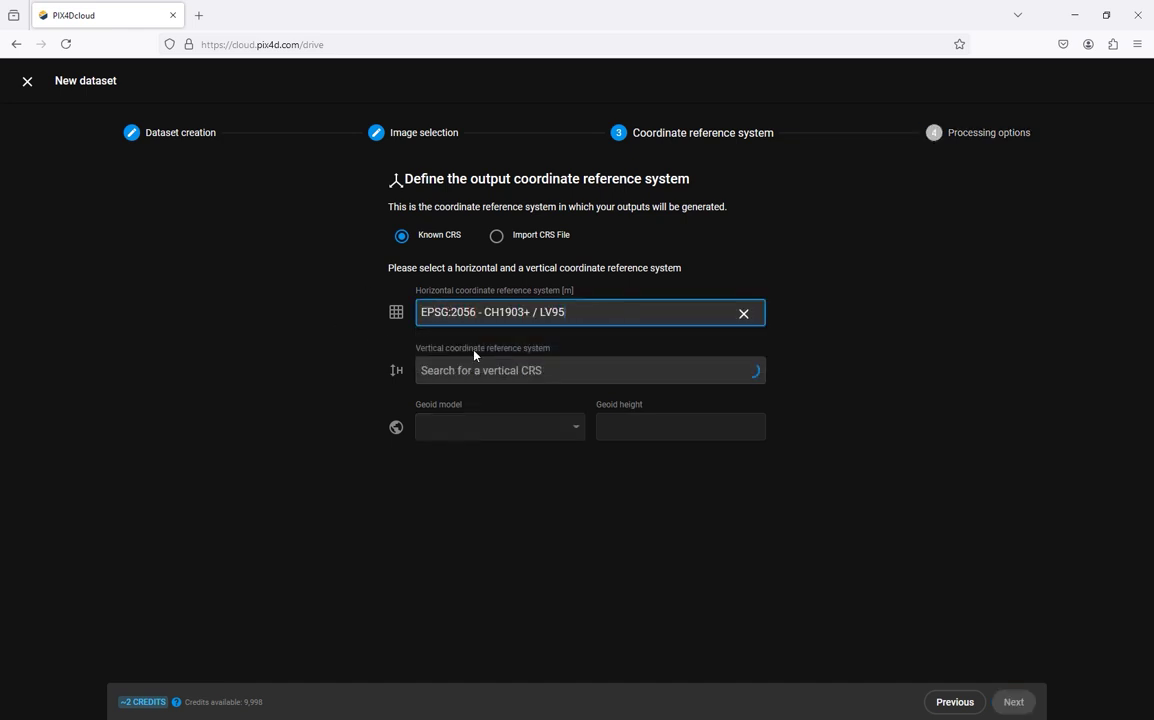
left_click(672, 366)
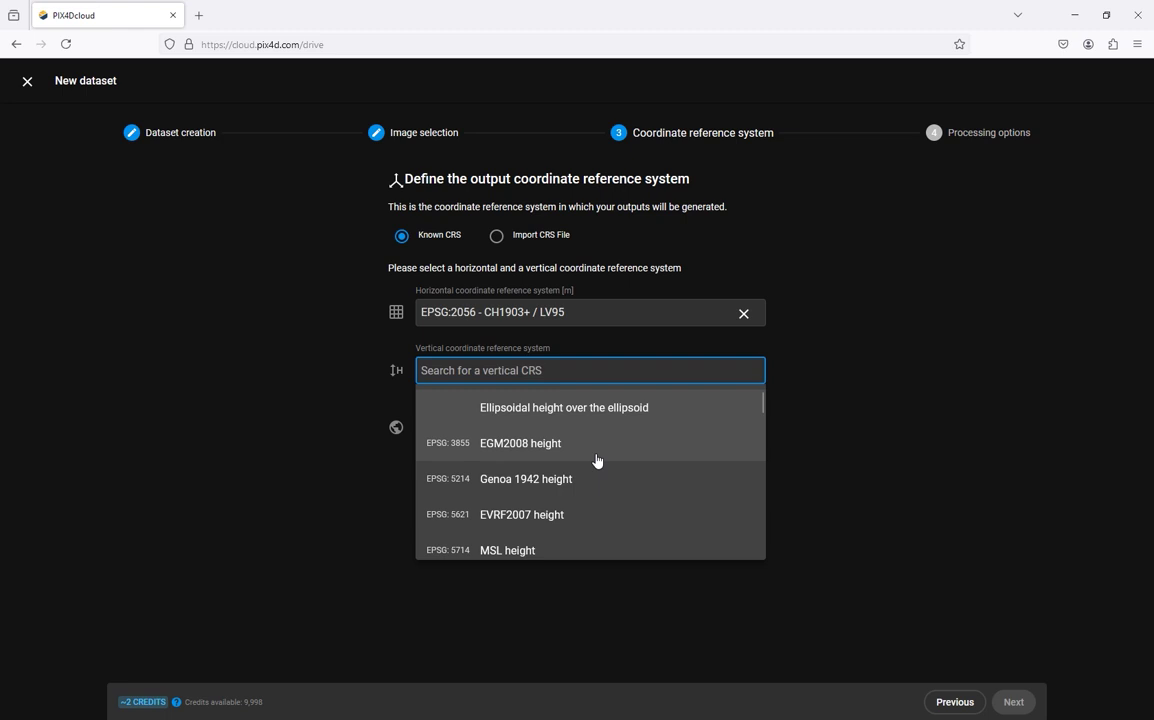
scroll(595, 462, "down", 3)
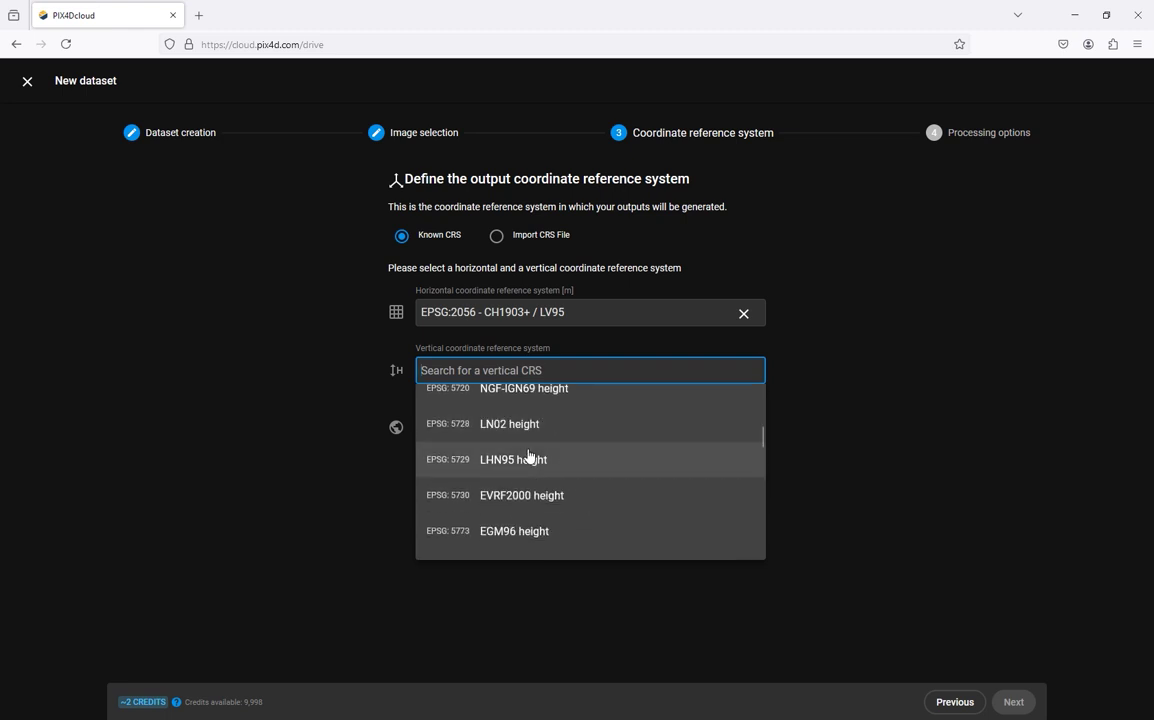
left_click(530, 458)
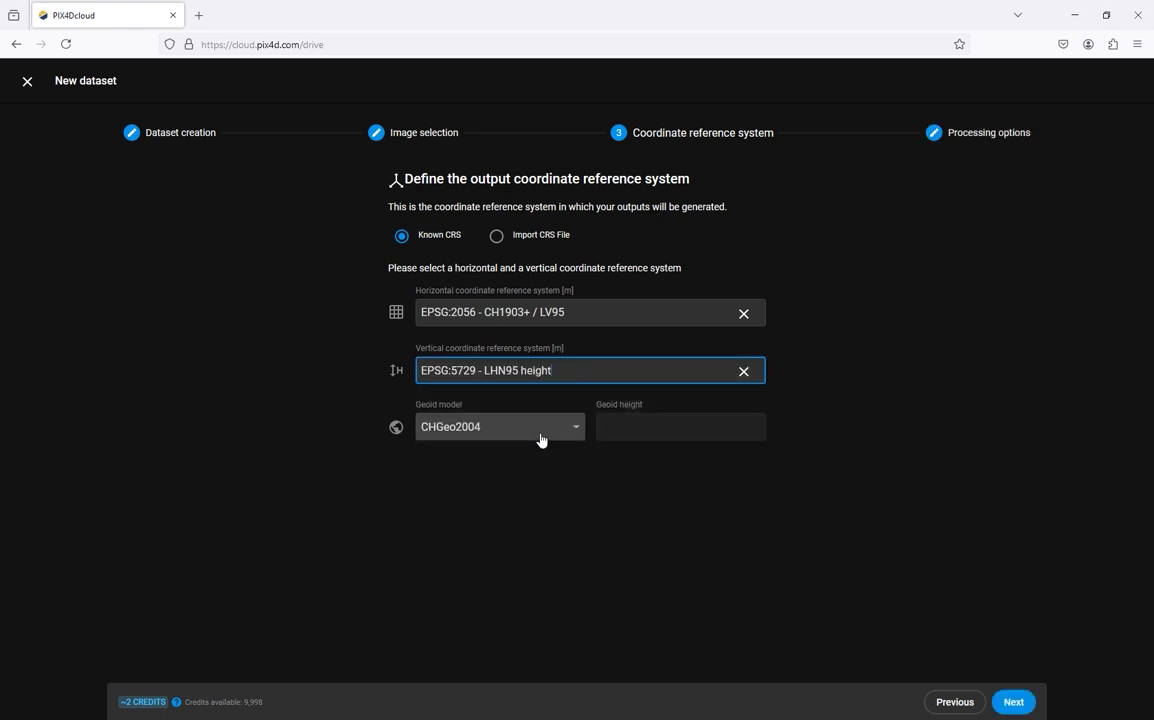
left_click(1009, 701)
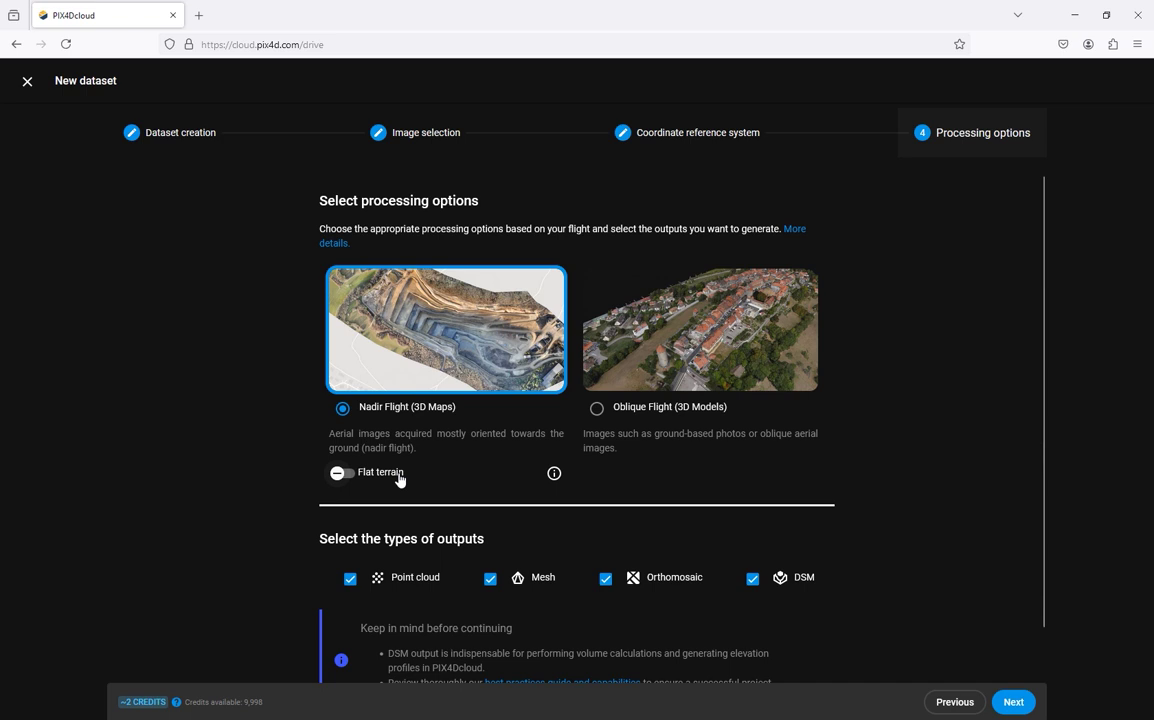
Review the output types for Nadir Flight (3D Maps) and start uploading and processing the dataset.
scroll(448, 550, "down", 1)
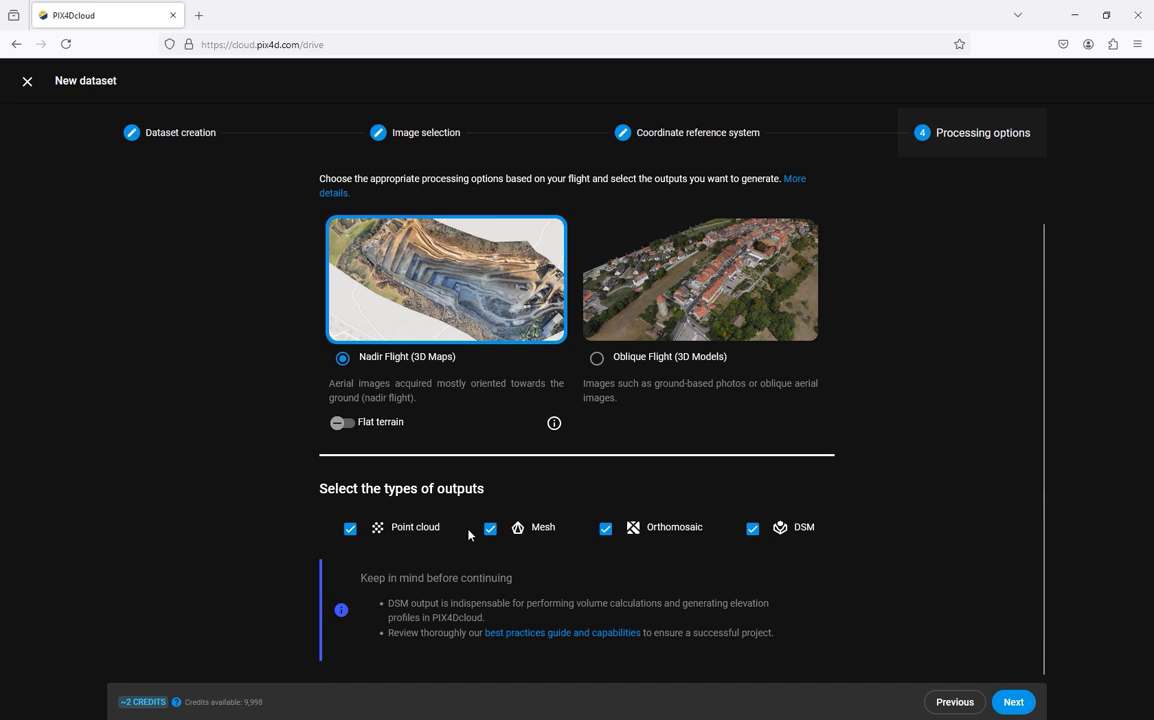
left_click(491, 532)
left_click(493, 622)
left_click(1014, 702)
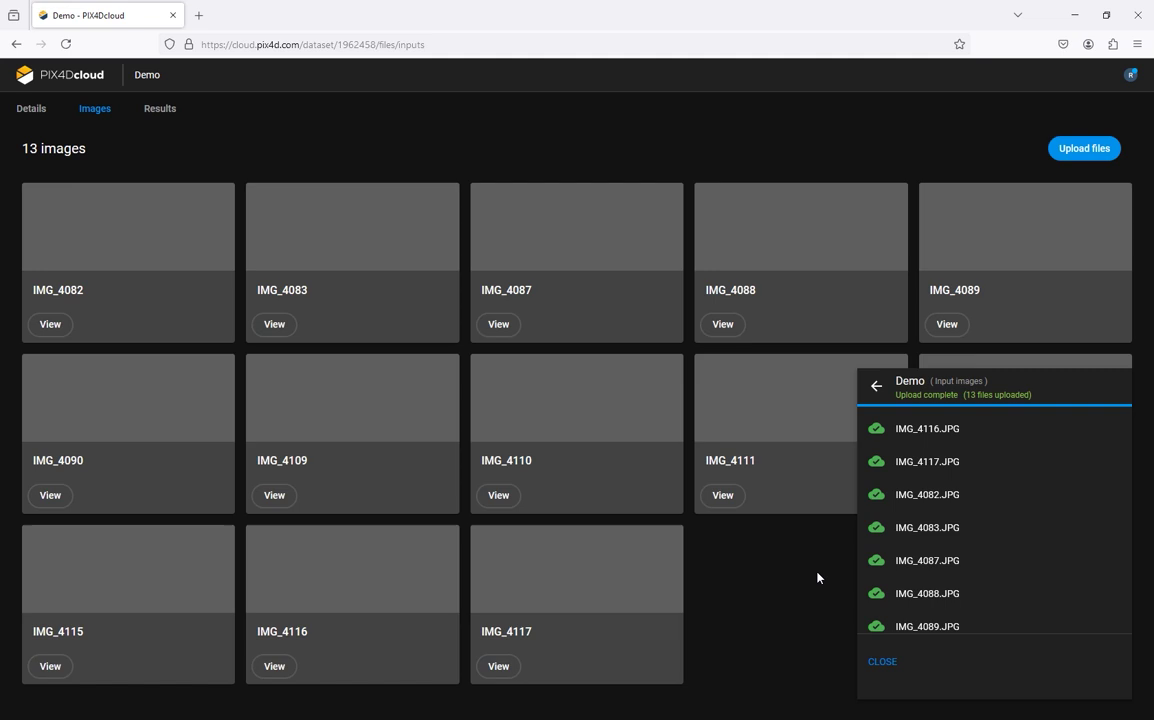
Dismiss the finished upload details and return to the drive overview.
left_click(882, 662)
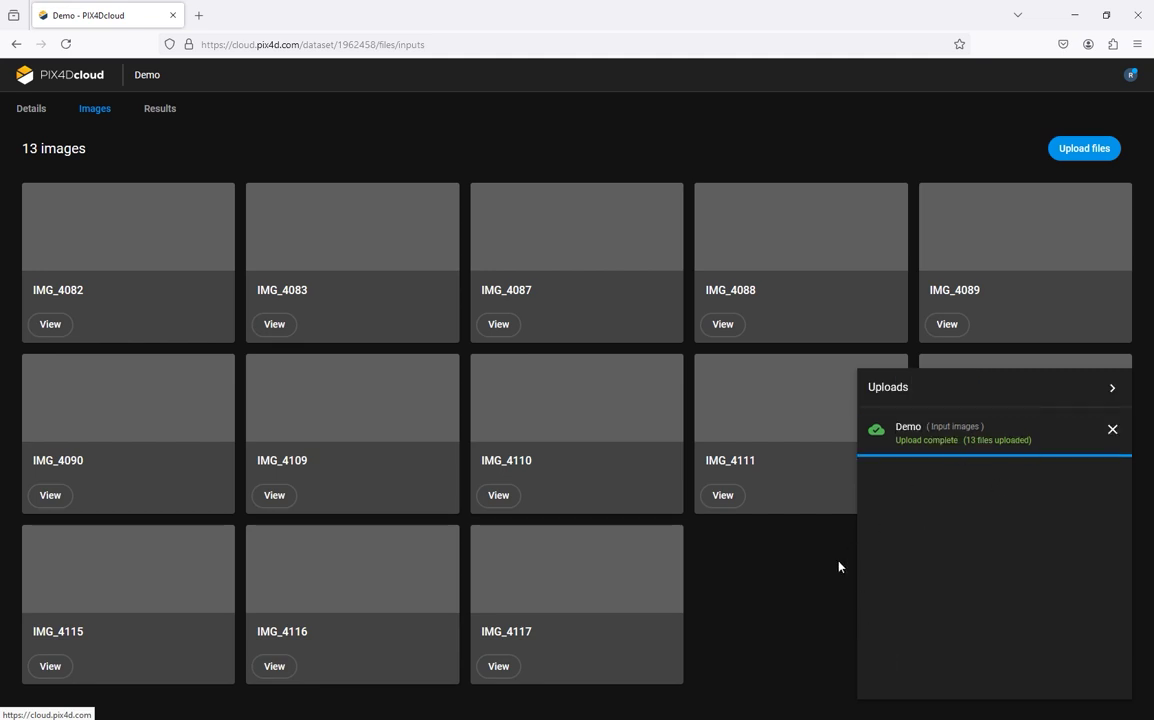
left_click(1115, 390)
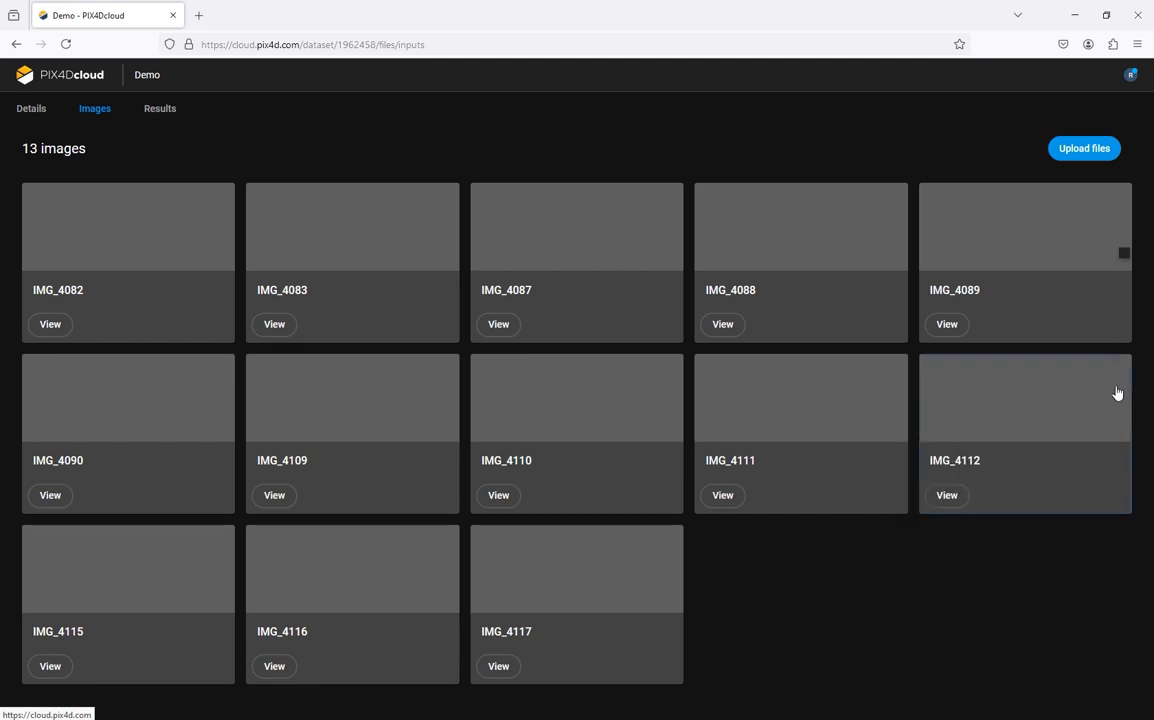
left_click(48, 95)
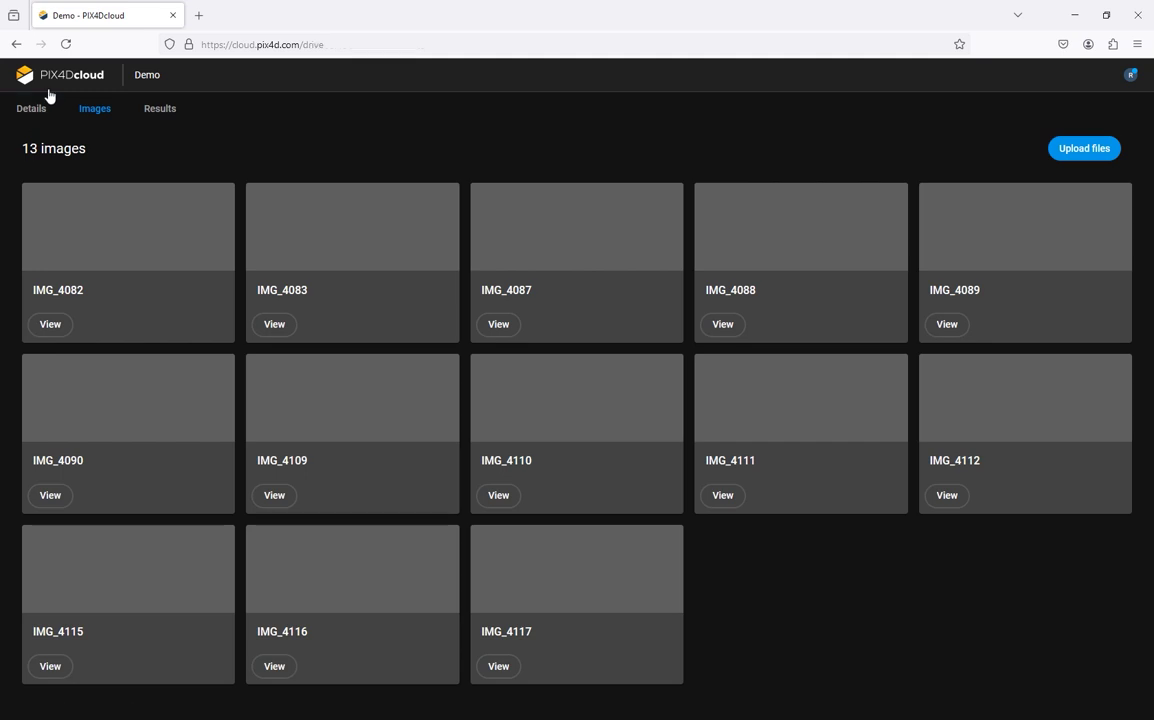